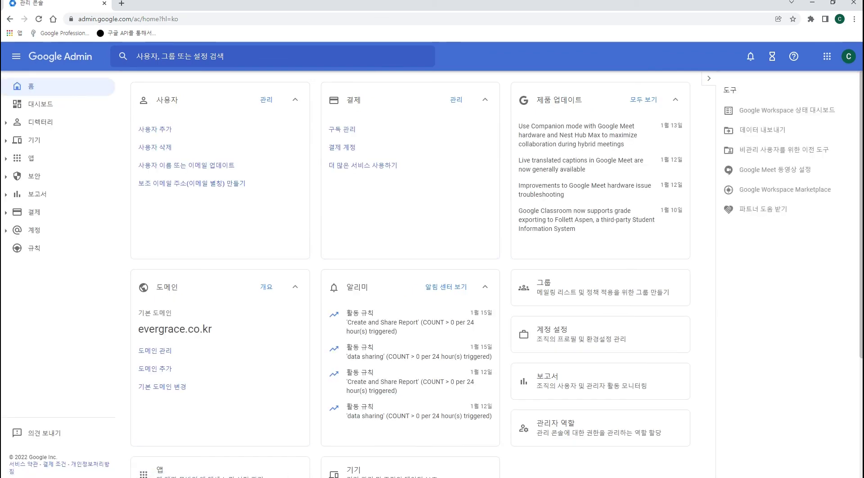
Open the admin list of the User Management Administrator role under Account > Admin roles
{"action": "left_click", "coordinate": [5, 229]}
{"action": "left_click", "coordinate": [62, 284]}
{"action": "left_click", "coordinate": [63, 282]}
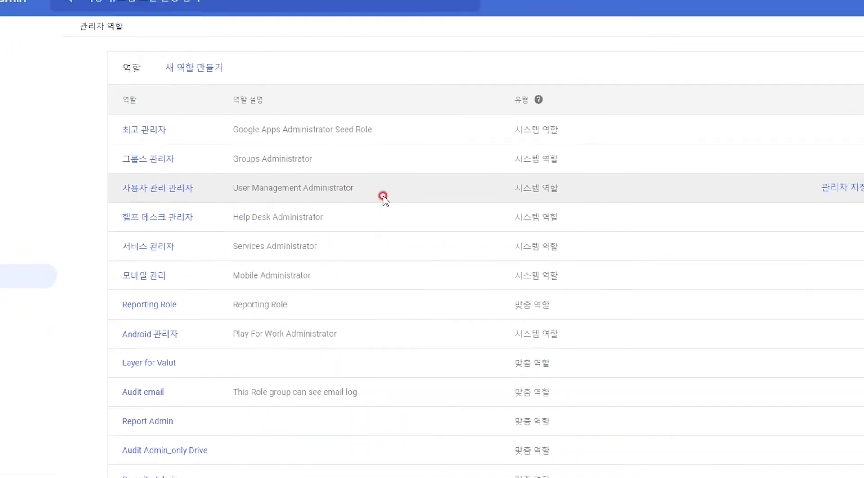
{"action": "left_click", "coordinate": [843, 191]}
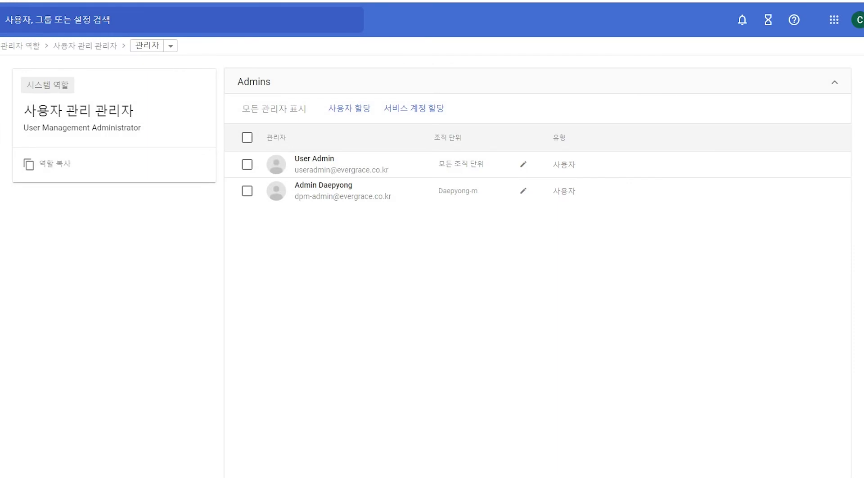
Assign Admin Dongwon to the role, scoped to the Education > Students > Dongwon org unit
{"action": "left_click", "coordinate": [348, 108]}
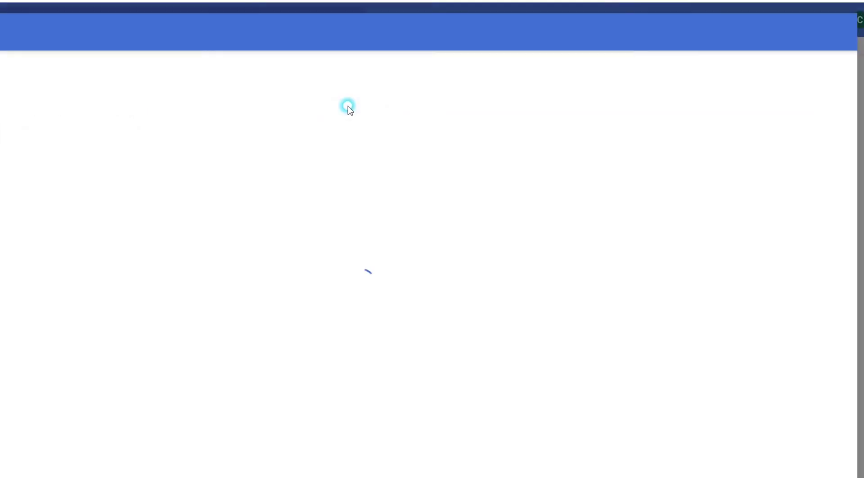
{"action": "type", "text": "dwh-admin"}
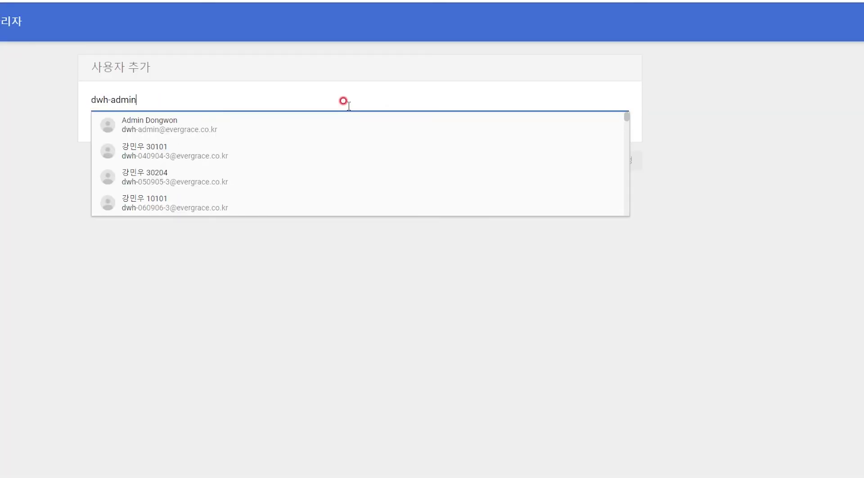
{"action": "left_click", "coordinate": [248, 126]}
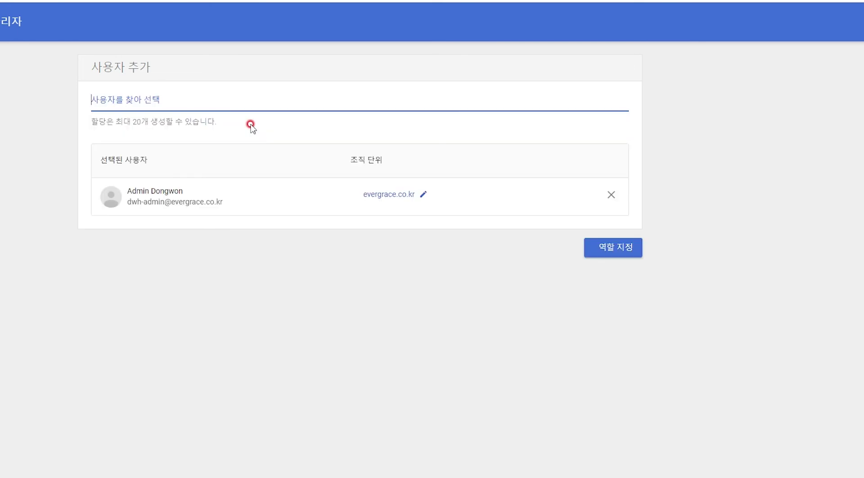
{"action": "left_click", "coordinate": [422, 194]}
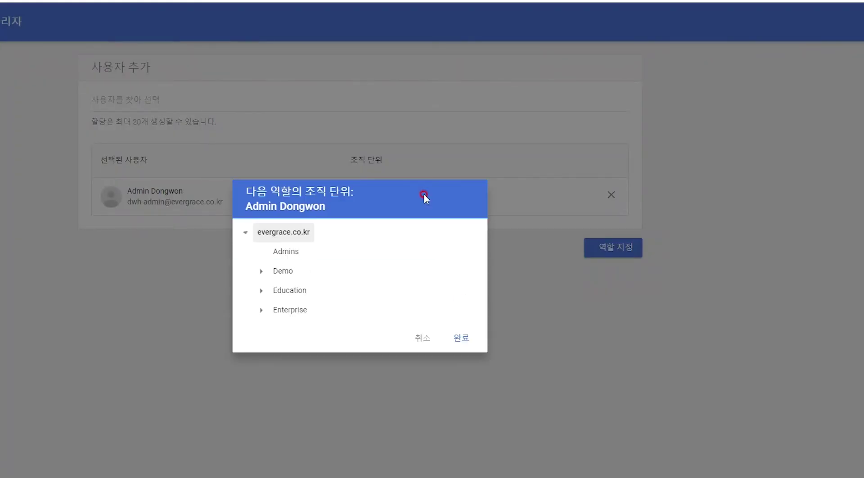
{"action": "left_click", "coordinate": [262, 288]}
{"action": "left_click", "coordinate": [270, 299]}
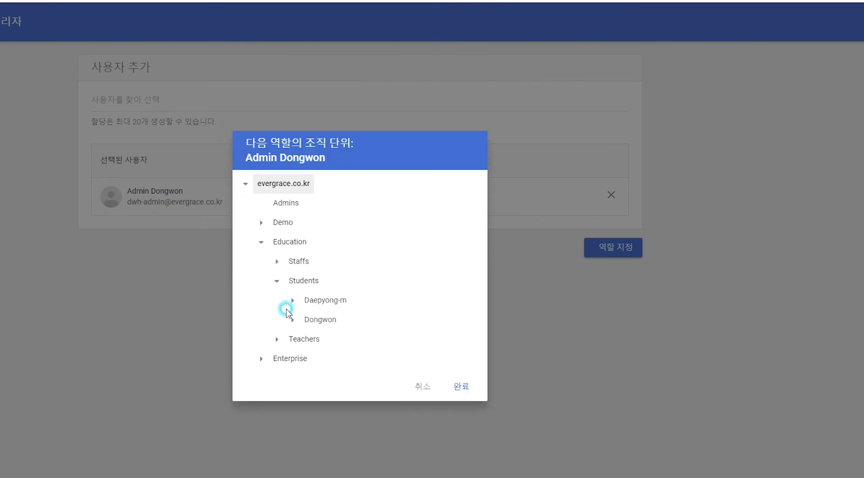
{"action": "left_click", "coordinate": [321, 321]}
{"action": "left_click", "coordinate": [462, 386]}
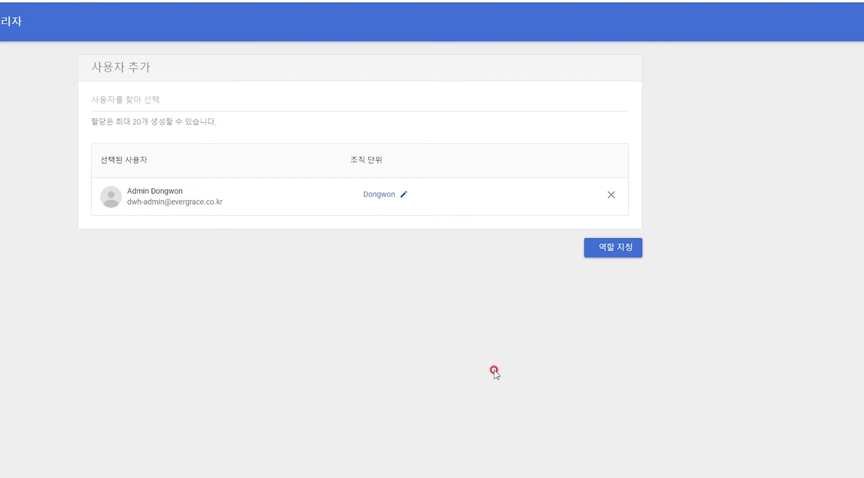
{"action": "left_click", "coordinate": [619, 246]}
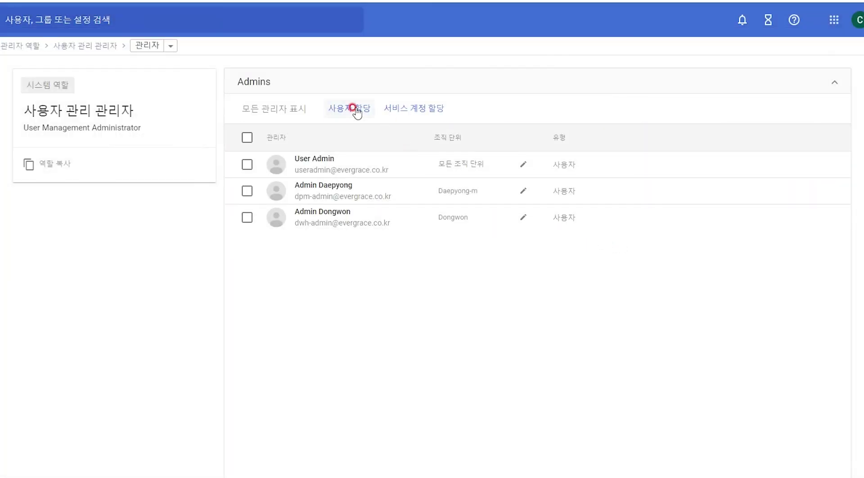
Assign Admin Dongwon the role again, scoped to the Education > Teachers > Dongwon org unit
{"action": "left_click", "coordinate": [356, 109]}
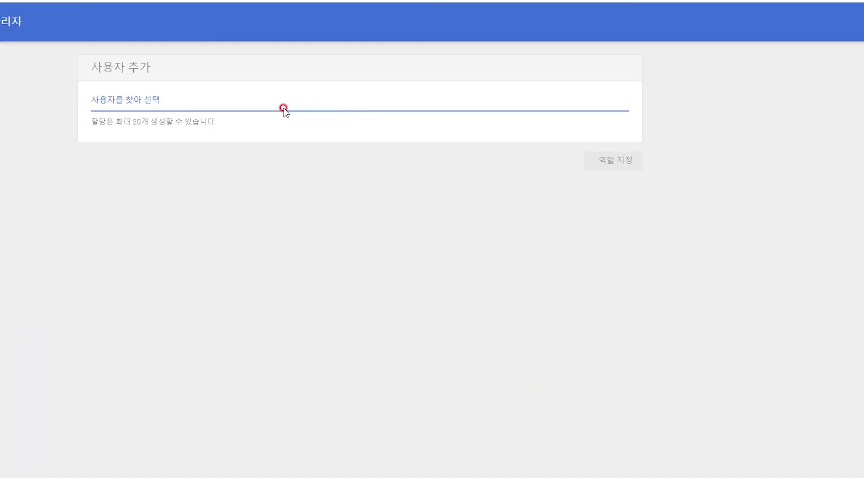
{"action": "type", "text": "dw"}
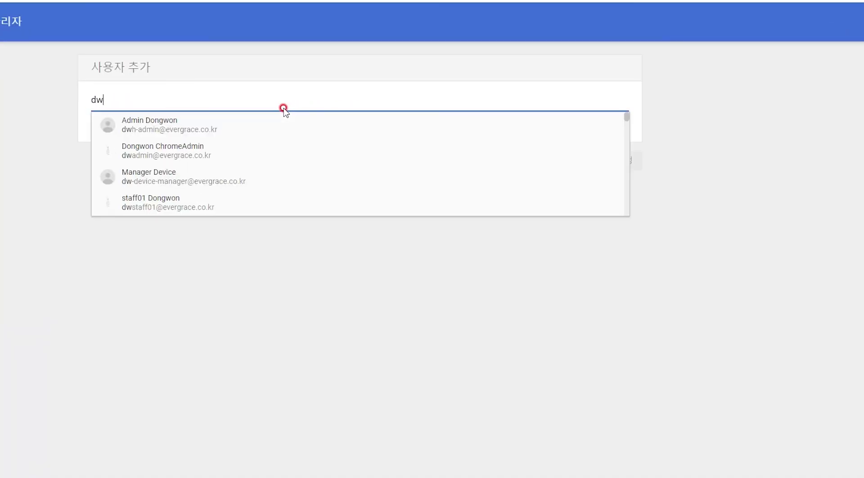
{"action": "left_click", "coordinate": [239, 129]}
{"action": "left_click", "coordinate": [425, 193]}
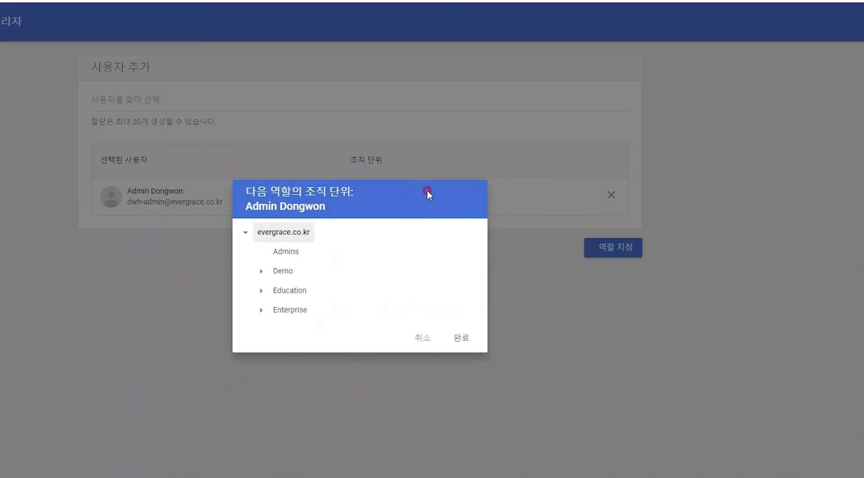
{"action": "left_click", "coordinate": [261, 289]}
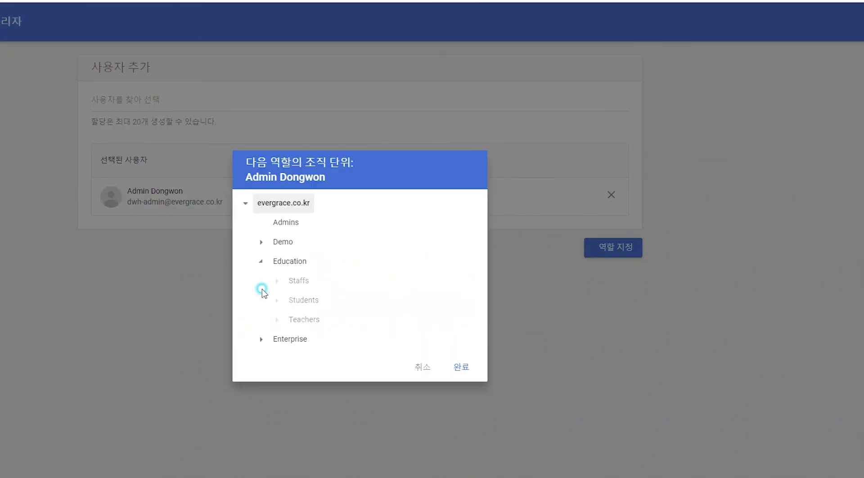
{"action": "left_click", "coordinate": [277, 320]}
{"action": "left_click", "coordinate": [304, 306]}
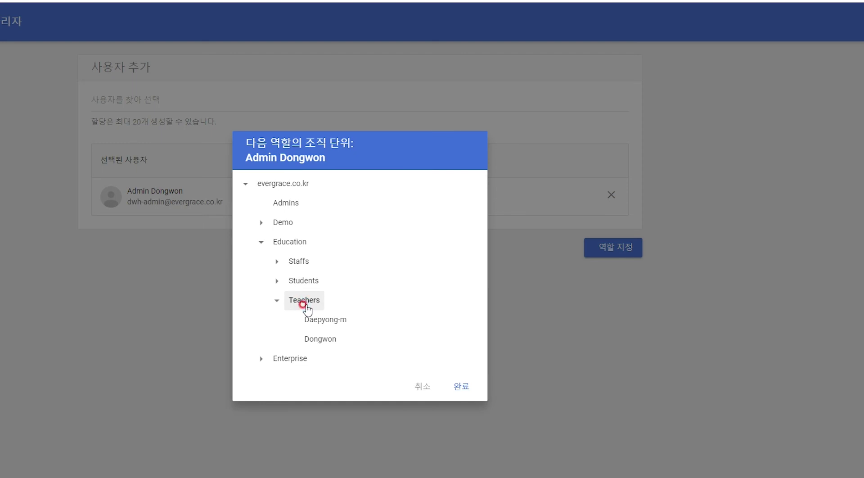
{"action": "left_click", "coordinate": [323, 342]}
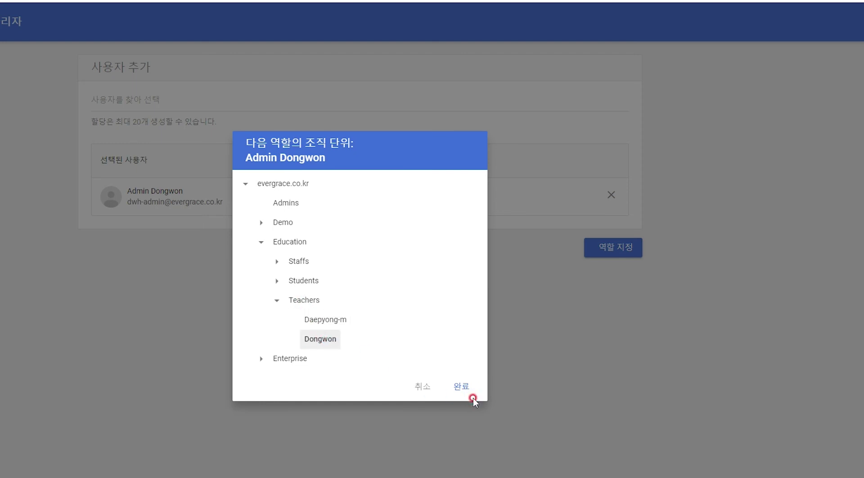
{"action": "left_click", "coordinate": [461, 388]}
{"action": "left_click", "coordinate": [612, 247]}
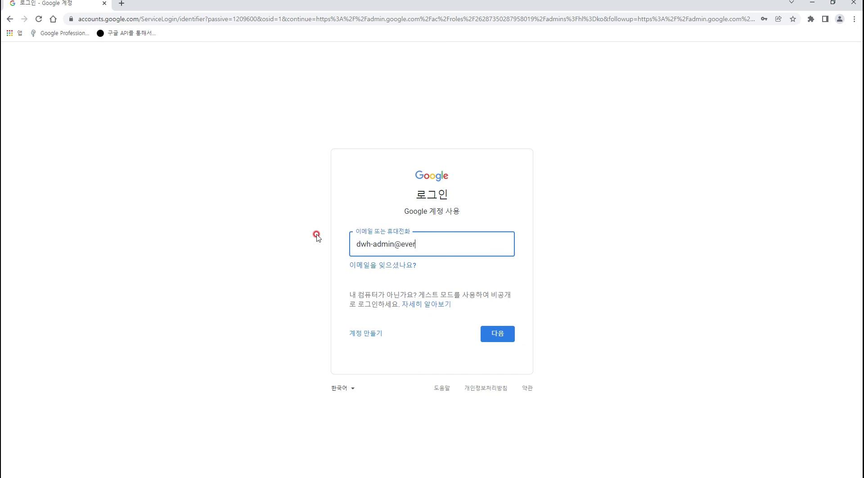
Sign in with the Dongwon admin's e-mail and password, then go to Directory > Organizational units
{"action": "key", "text": "Return"}
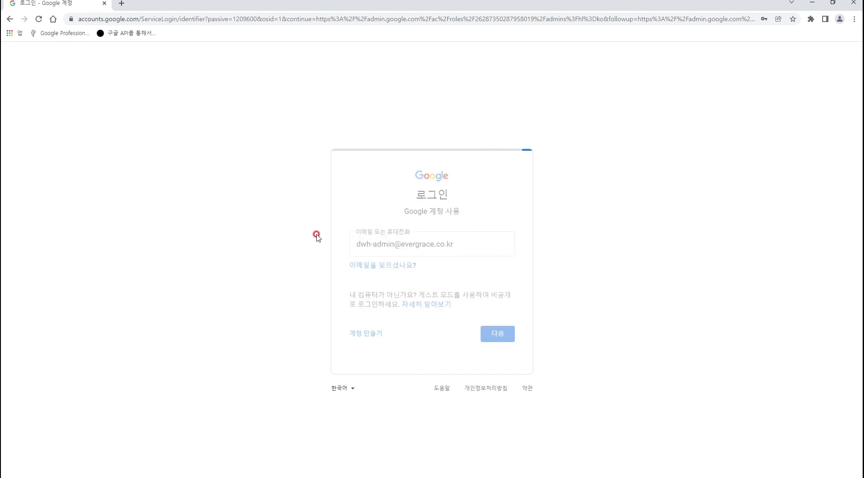
{"action": "type", "text": "*********"}
{"action": "key", "text": "Return"}
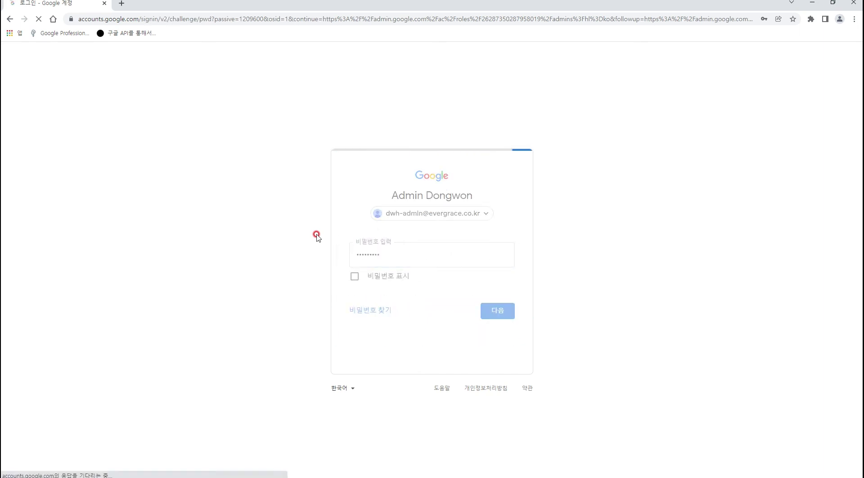
{"action": "left_click", "coordinate": [12, 105]}
{"action": "left_click", "coordinate": [37, 142]}
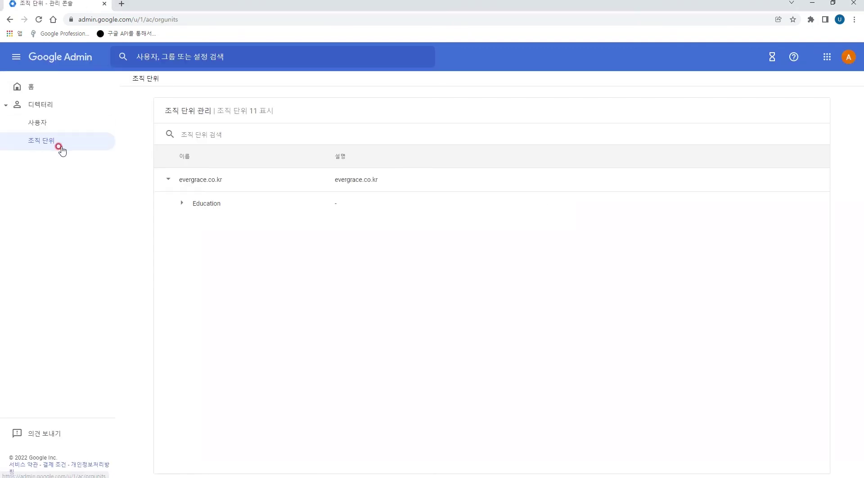
Expand Education, Students, Dongwon and Teachers in the org unit tree
{"action": "left_click", "coordinate": [182, 203]}
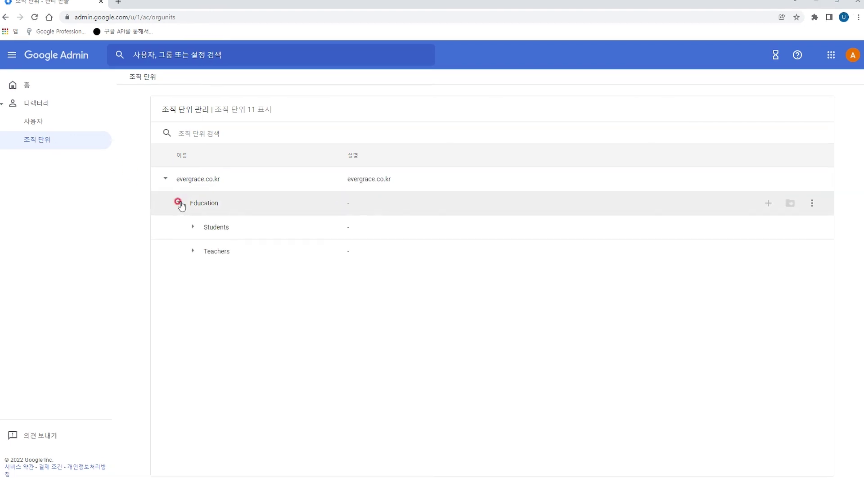
{"action": "left_click", "coordinate": [193, 227]}
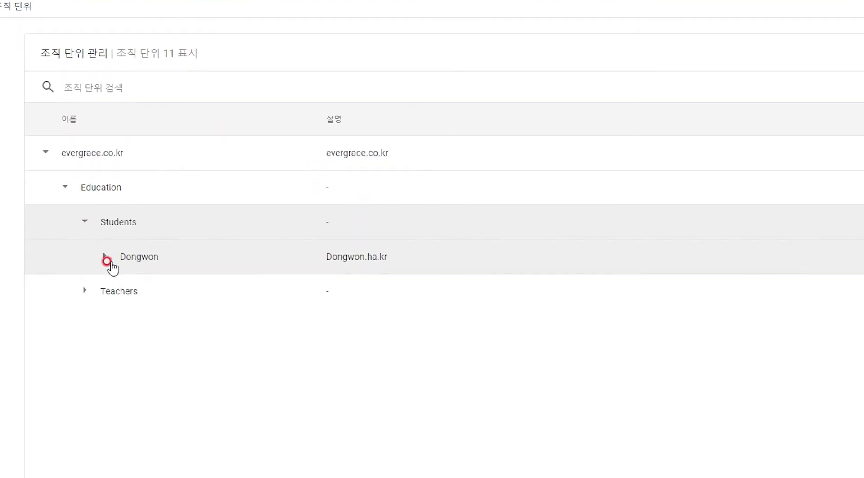
{"action": "left_click", "coordinate": [206, 250]}
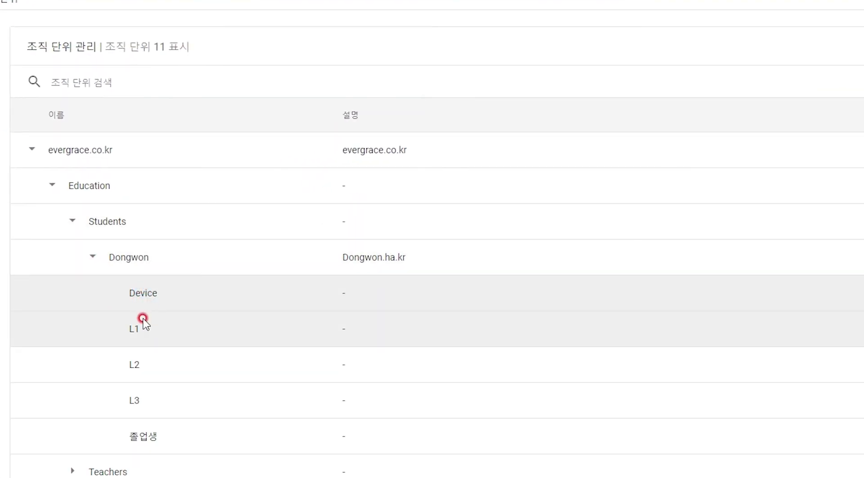
{"action": "left_click", "coordinate": [73, 468]}
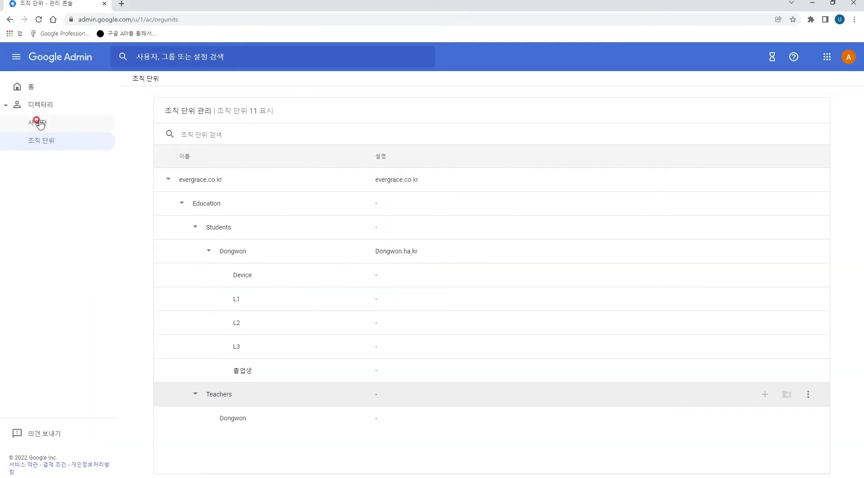
Open the Users list and expand Education > Students in its org filter tree
{"action": "left_click", "coordinate": [39, 123]}
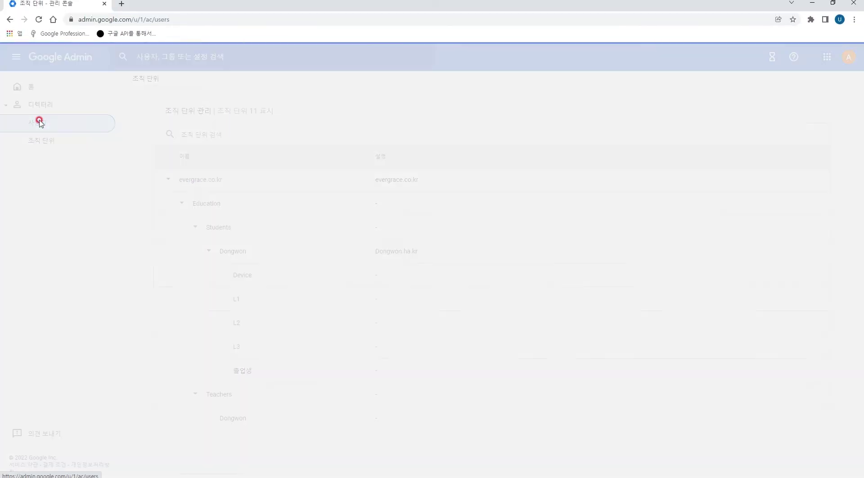
{"action": "left_click", "coordinate": [180, 232]}
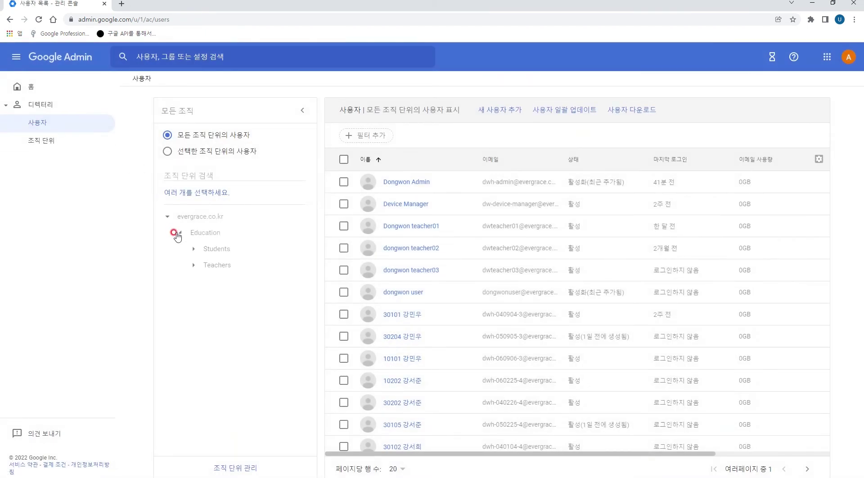
{"action": "left_click", "coordinate": [192, 249]}
In Students > Dongwon, add a user with last name 'dongwon', first name 'user' and a primary email
{"action": "left_click", "coordinate": [206, 265]}
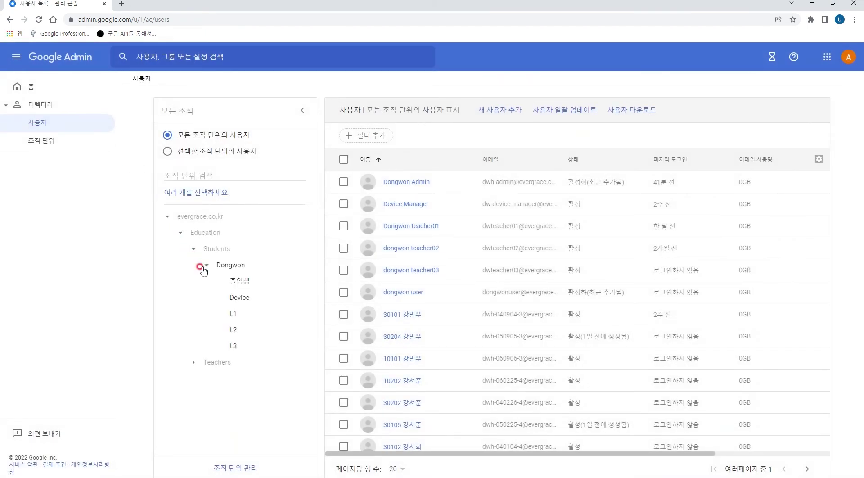
{"action": "left_click", "coordinate": [500, 110]}
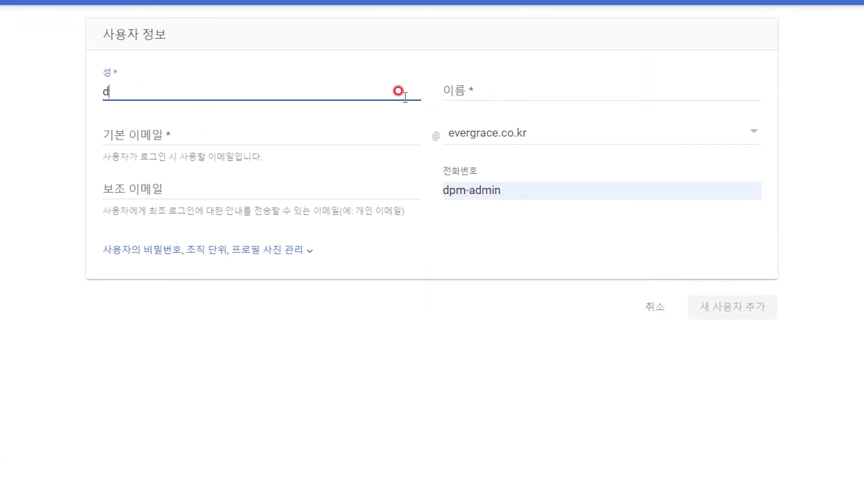
{"action": "type", "text": "dongwon"}
{"action": "key", "text": "Tab"}
{"action": "type", "text": "user"}
{"action": "key", "text": "Tab"}
{"action": "type", "text": "do"}
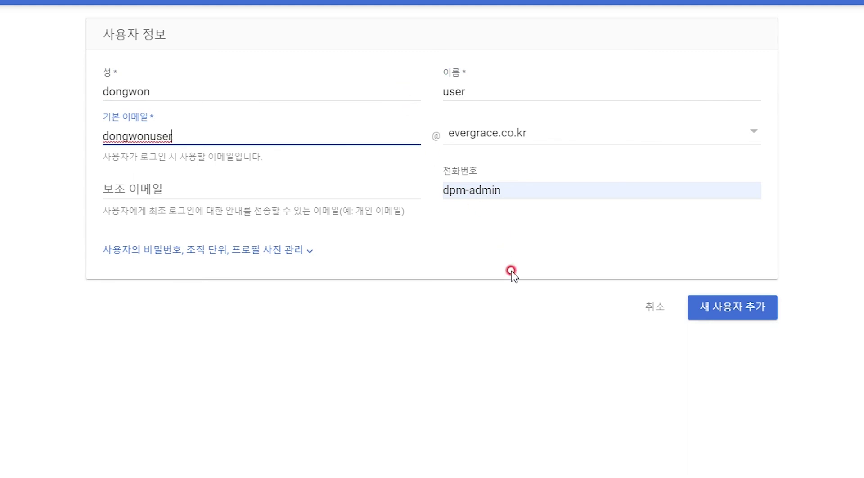
{"action": "left_click", "coordinate": [742, 316]}
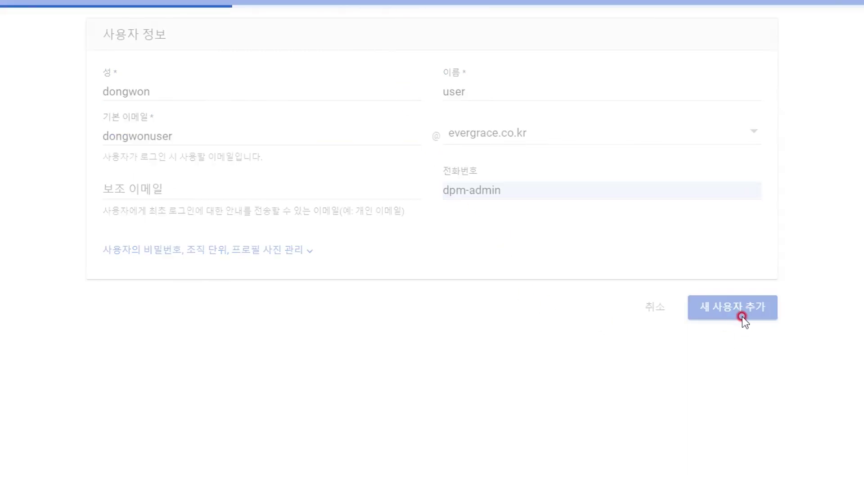
{"action": "left_click", "coordinate": [655, 385]}
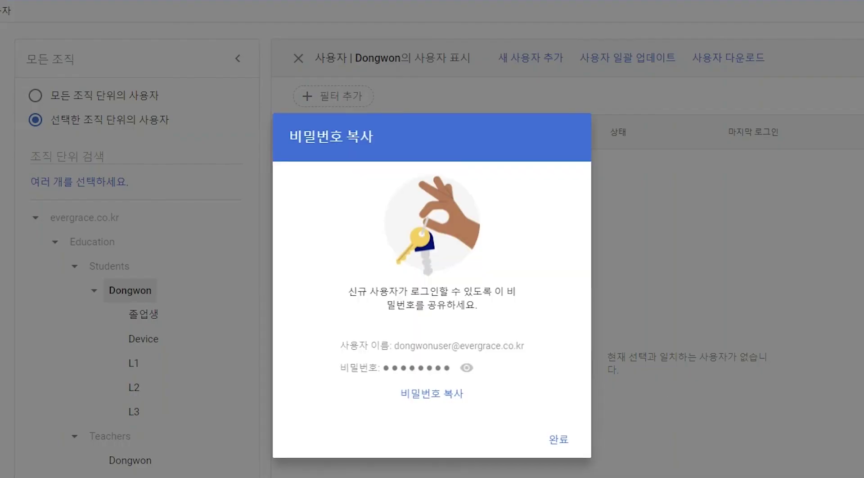
{"action": "left_click", "coordinate": [542, 426]}
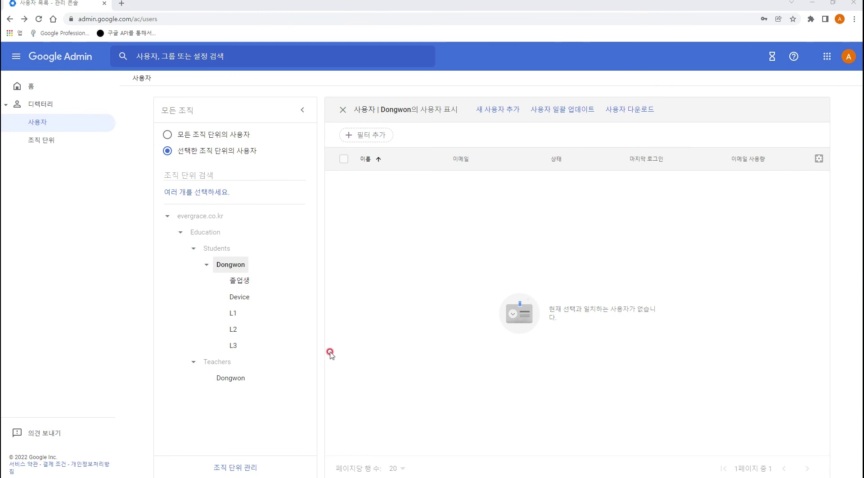
Reload the Users page and filter it to the Education > Students > Dongwon unit
{"action": "left_click", "coordinate": [40, 20]}
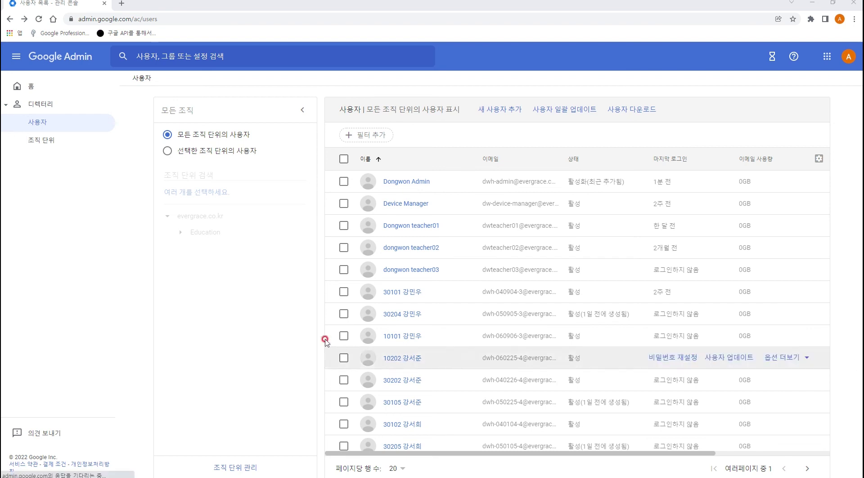
{"action": "left_click", "coordinate": [180, 232]}
{"action": "left_click", "coordinate": [192, 249]}
{"action": "left_click", "coordinate": [223, 264]}
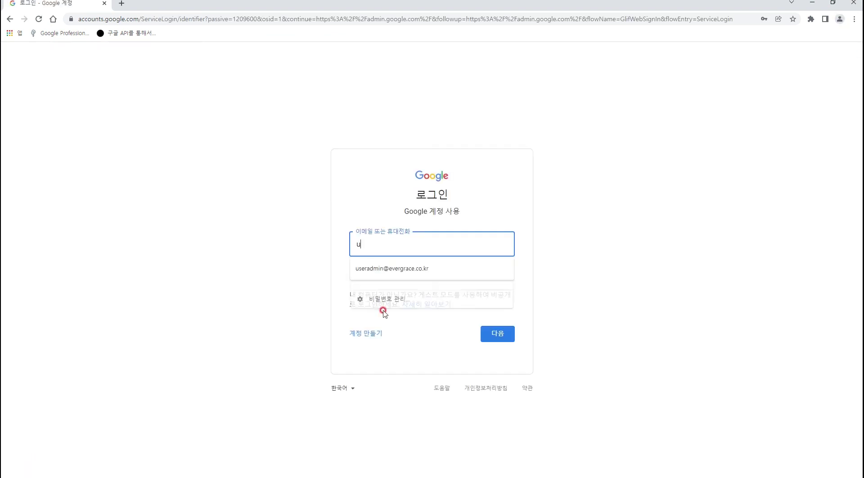
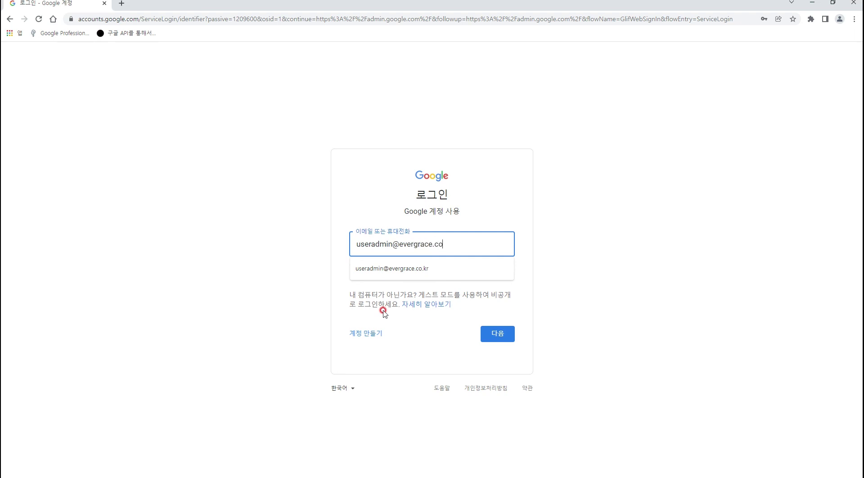
Finish entering the user admin's e-mail and sign in with the account password
{"action": "key", "text": "Return"}
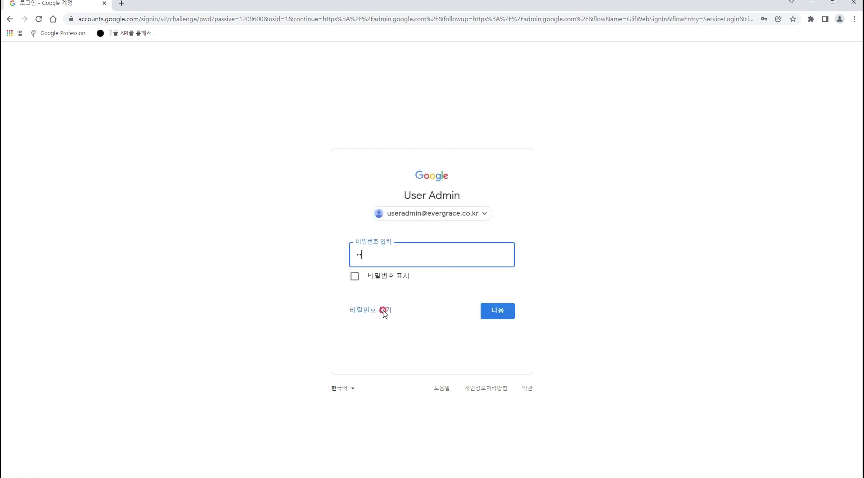
{"action": "key", "text": "Return"}
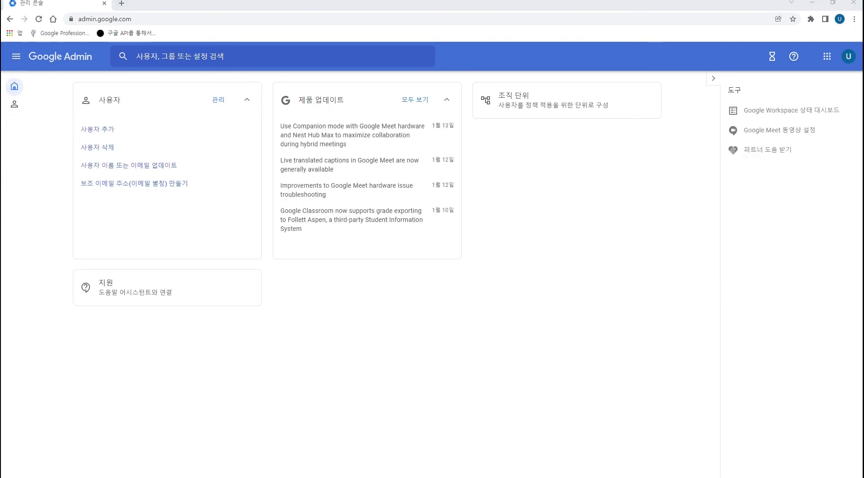
Open Directory > Users showing only the Education > Teachers > Dongwon unit
{"action": "left_click", "coordinate": [14, 104]}
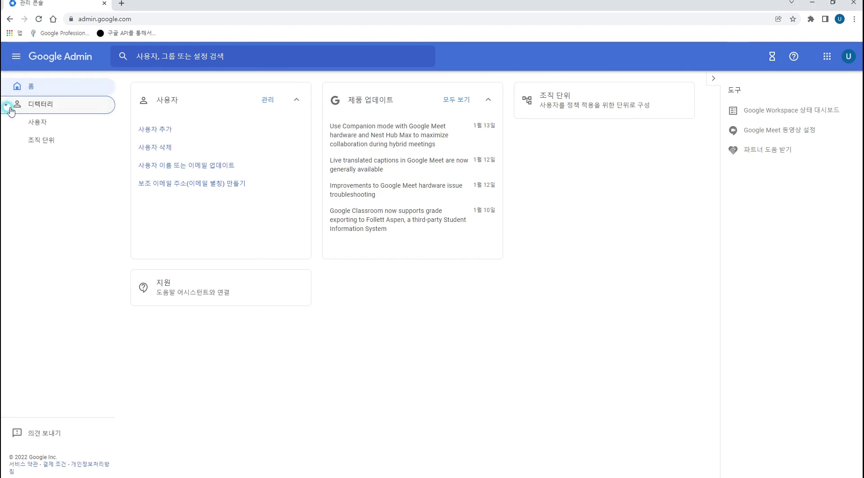
{"action": "left_click", "coordinate": [39, 122]}
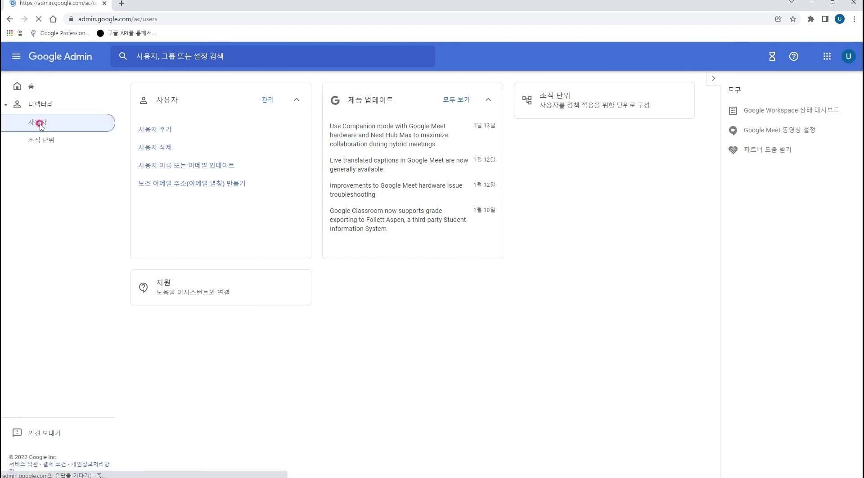
{"action": "left_click", "coordinate": [181, 264]}
{"action": "left_click", "coordinate": [191, 312]}
{"action": "left_click", "coordinate": [230, 346]}
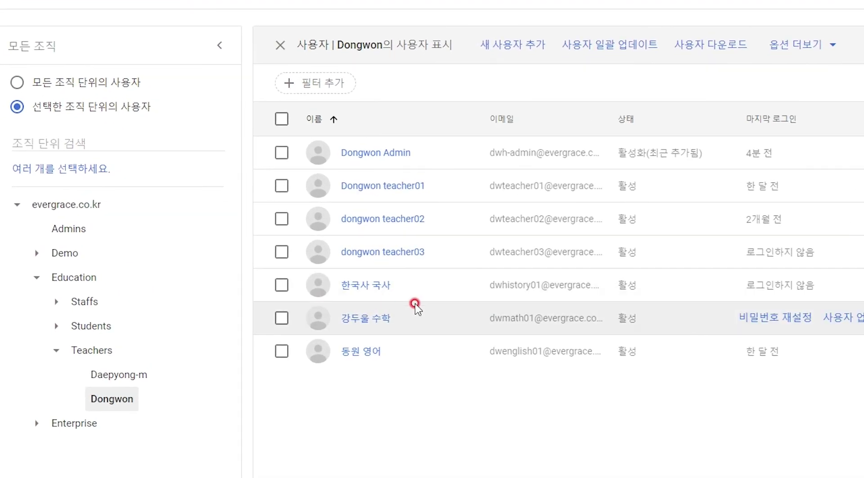
Filter the user list by the history teacher's email address and select that account
{"action": "left_click", "coordinate": [332, 83]}
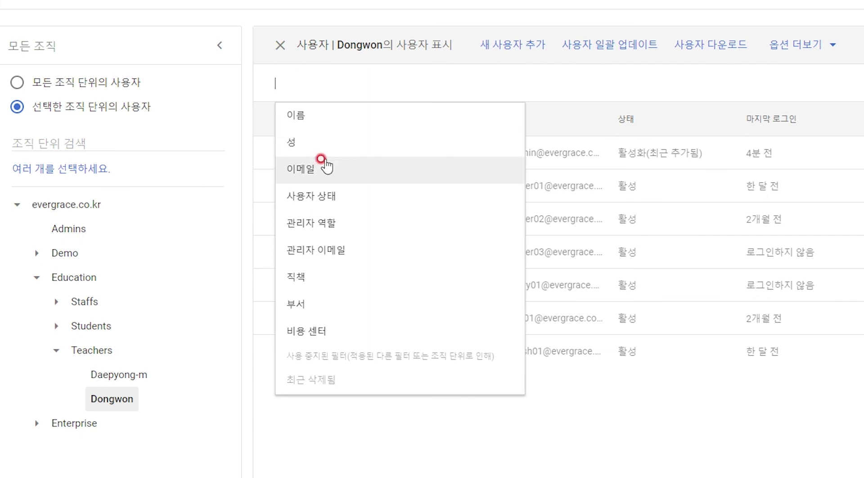
{"action": "left_click", "coordinate": [347, 166]}
{"action": "left_click", "coordinate": [351, 133]}
{"action": "type", "text": "dw"}
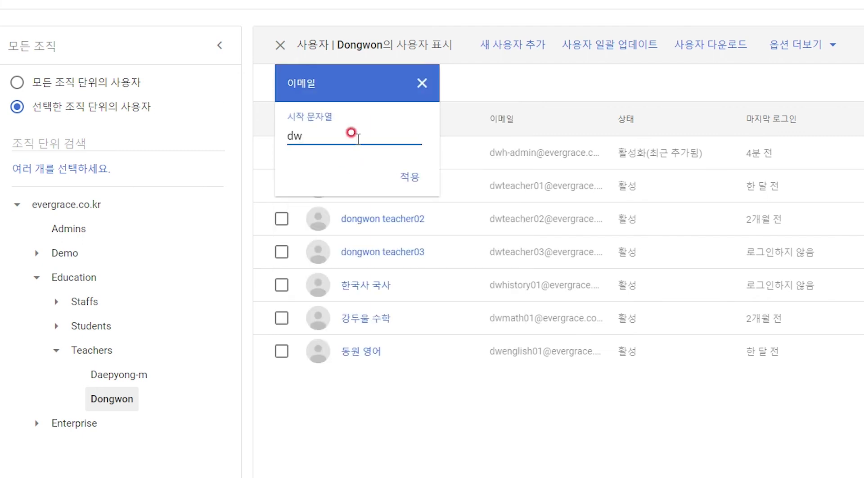
{"action": "key", "text": "Return"}
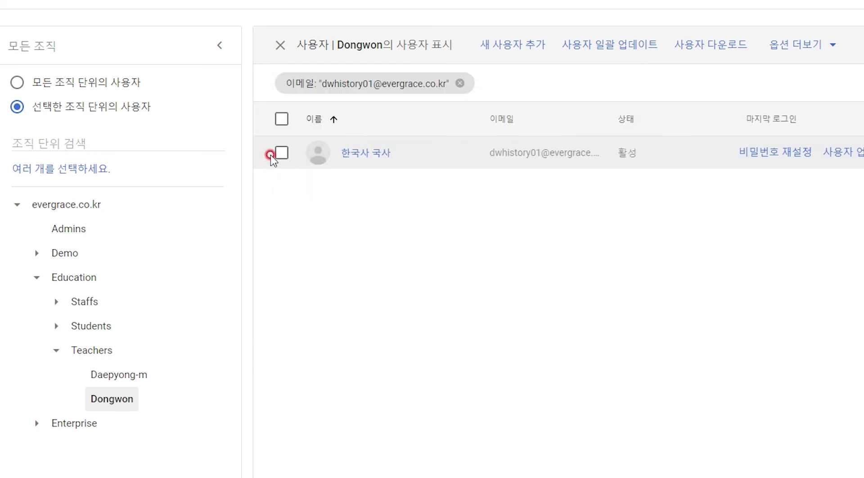
{"action": "left_click", "coordinate": [281, 153]}
Change the teacher's org unit to Daepyong-m, then list Daepyong-m's users under Teachers
{"action": "left_click", "coordinate": [666, 45]}
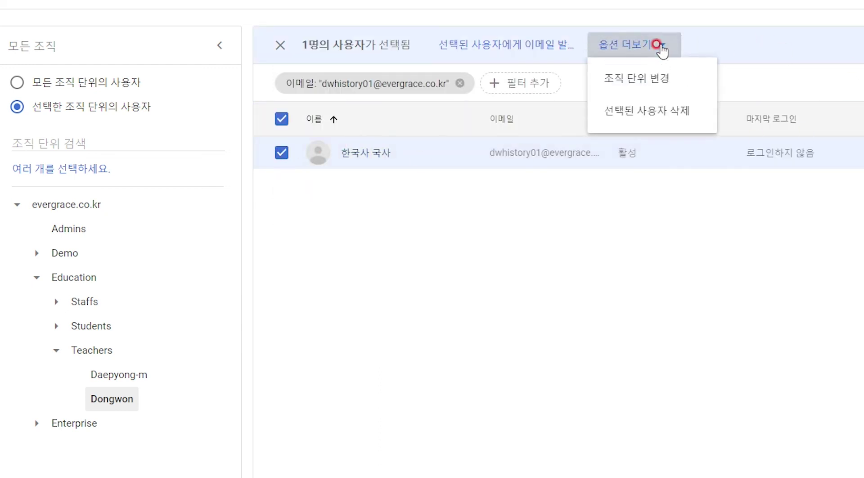
{"action": "left_click", "coordinate": [653, 74]}
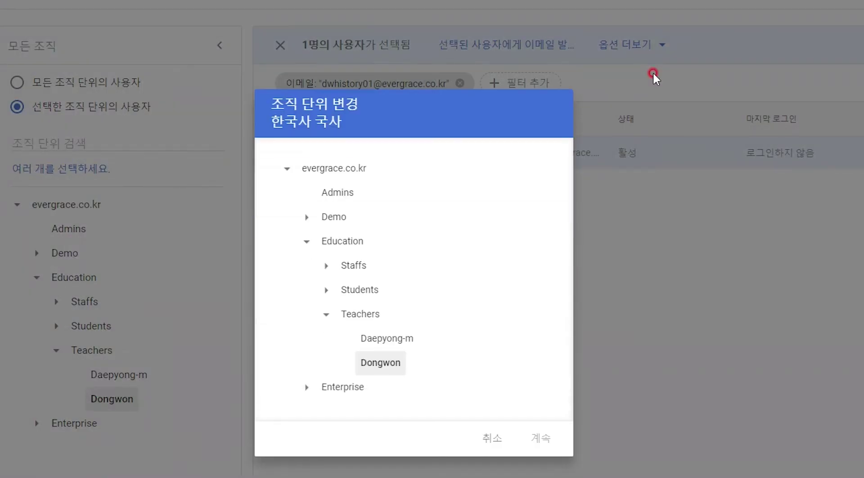
{"action": "left_click", "coordinate": [377, 339]}
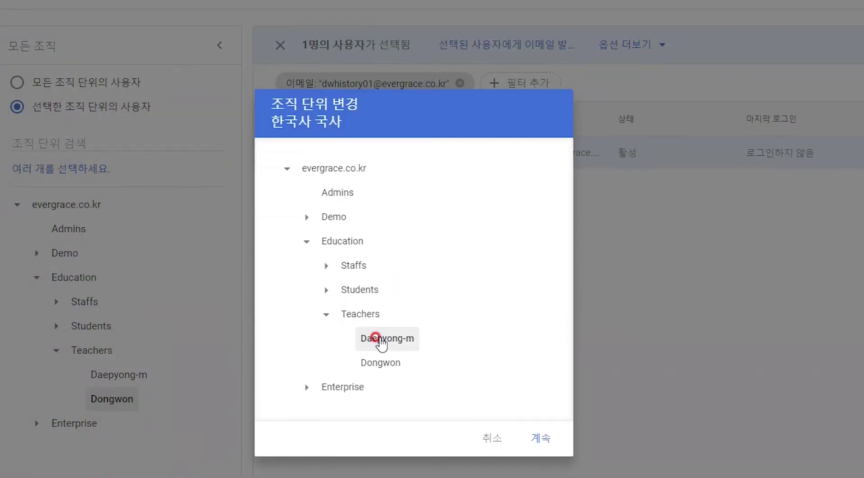
{"action": "left_click", "coordinate": [542, 438]}
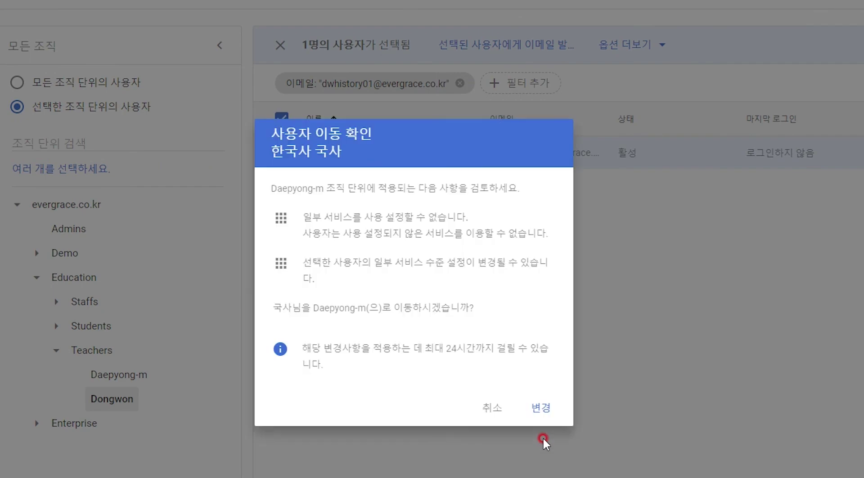
{"action": "left_click", "coordinate": [541, 408]}
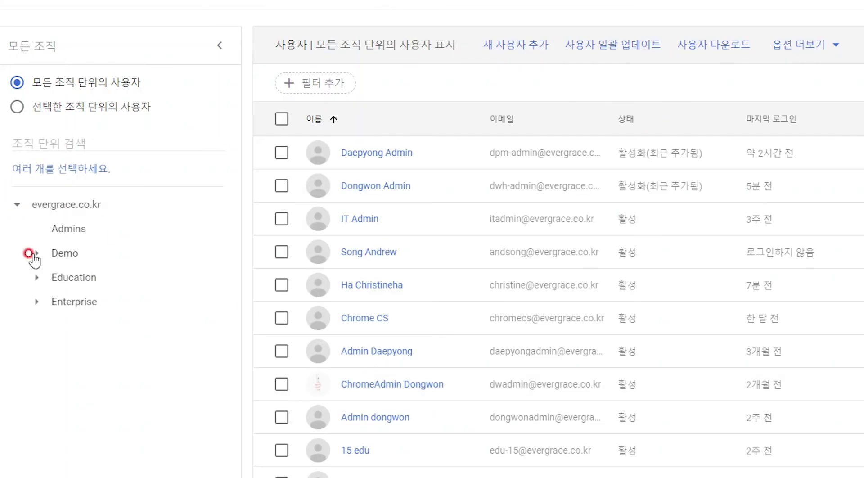
{"action": "left_click", "coordinate": [36, 278]}
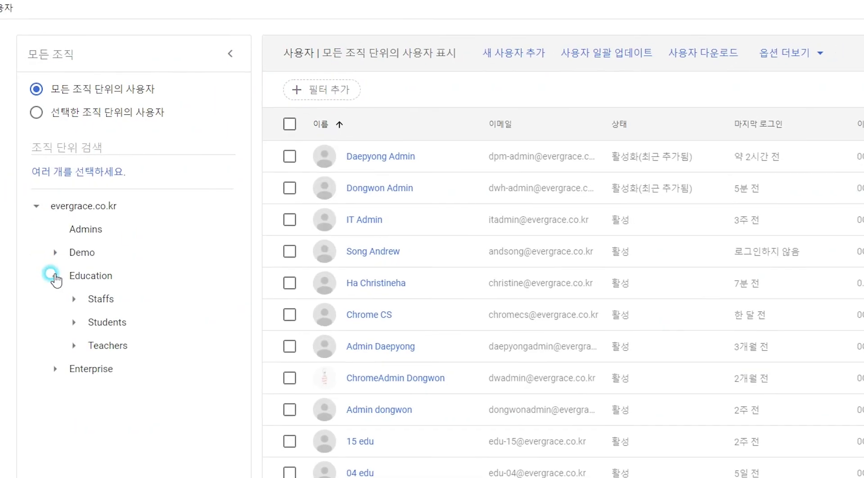
{"action": "left_click", "coordinate": [194, 313]}
{"action": "left_click", "coordinate": [219, 330]}
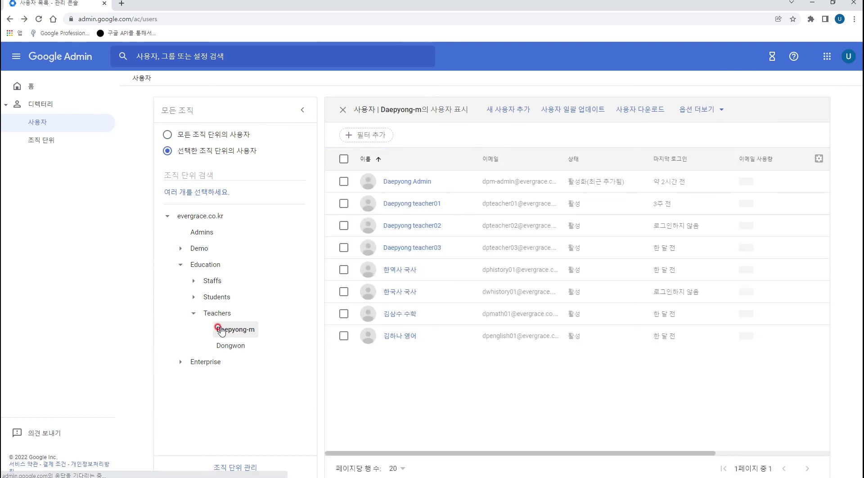